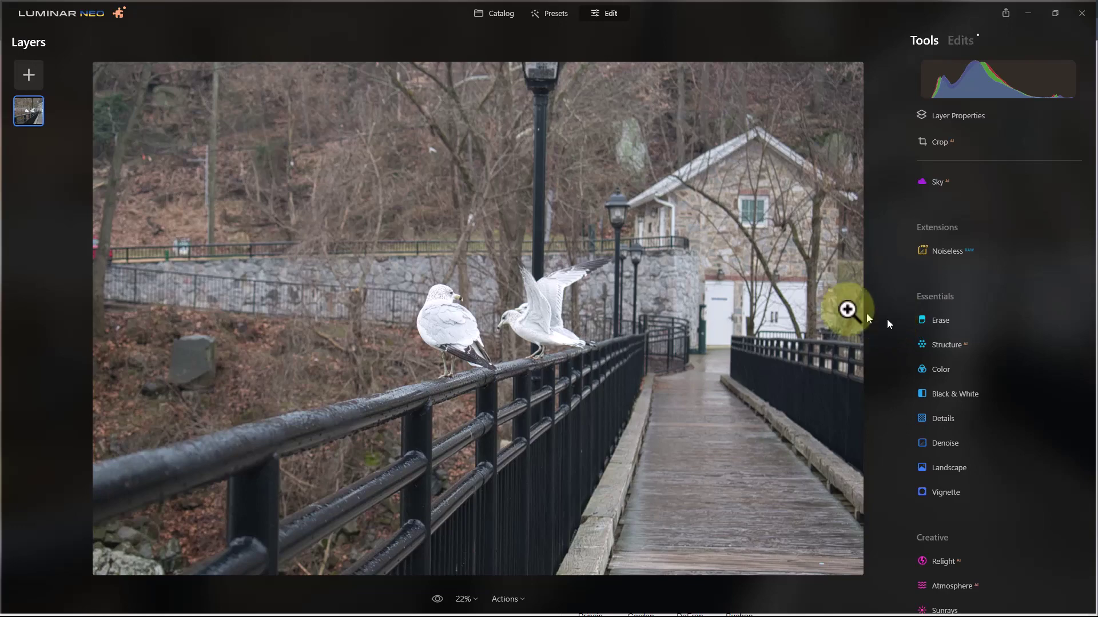
Zoom in on the two seagulls and set the Sharpen amount in the Develop tool to 35.
{"action": "left_click", "coordinate": [704, 311]}
{"action": "left_click_drag", "start_coordinate": [605, 321], "coordinate": [799, 350]}
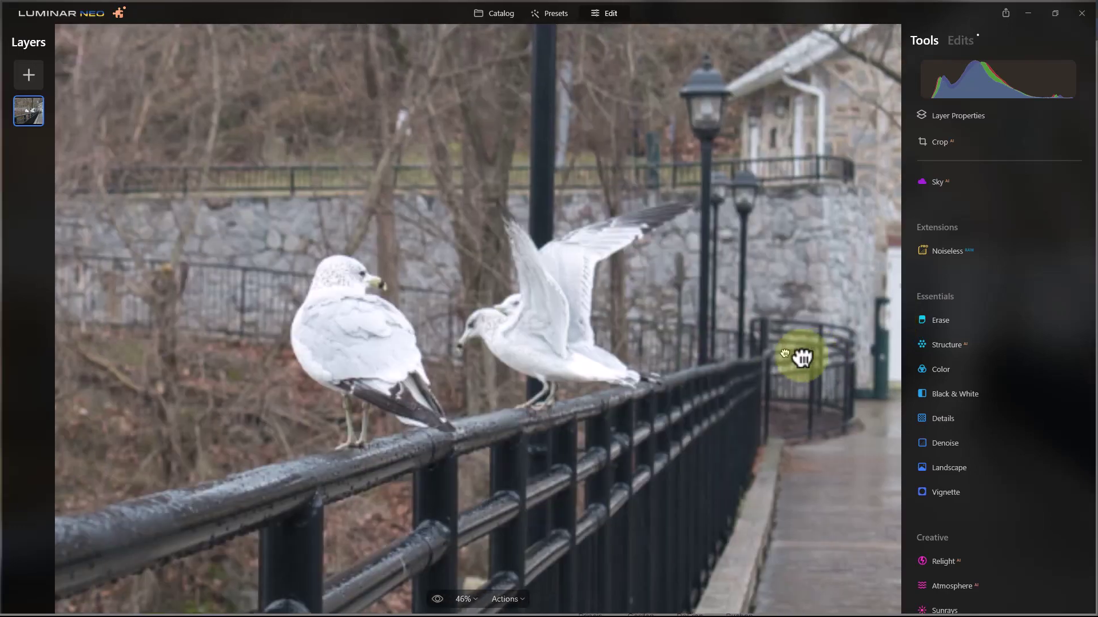
{"action": "scroll", "coordinate": [695, 337], "scroll_direction": "up", "scroll_amount": 2}
{"action": "left_click_drag", "start_coordinate": [636, 346], "coordinate": [701, 385]}
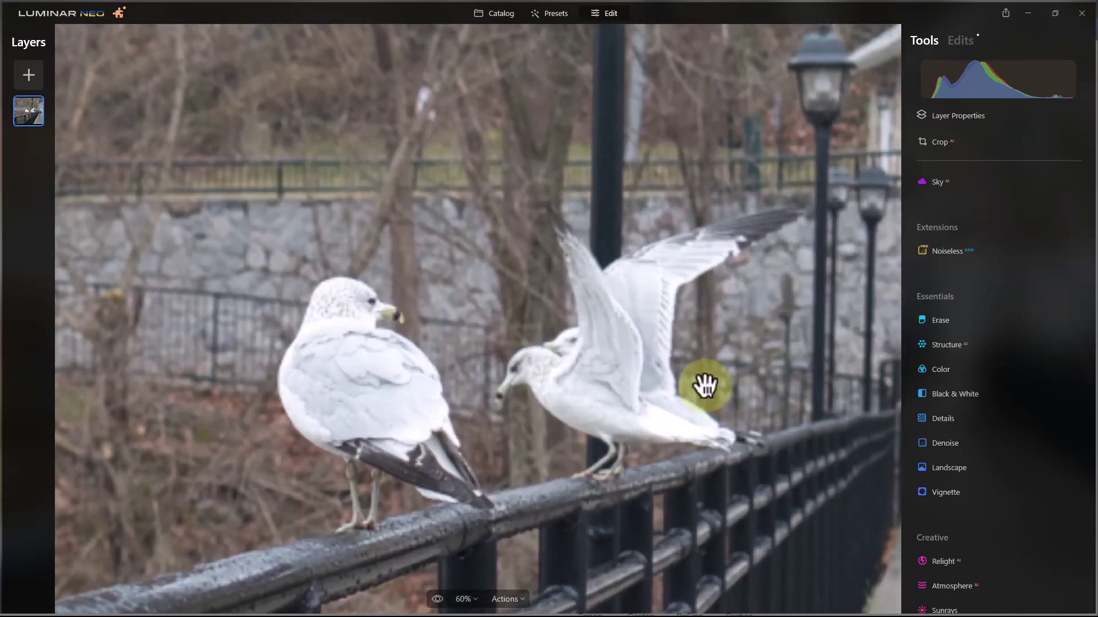
{"action": "scroll", "coordinate": [699, 380], "scroll_direction": "up", "scroll_amount": 1}
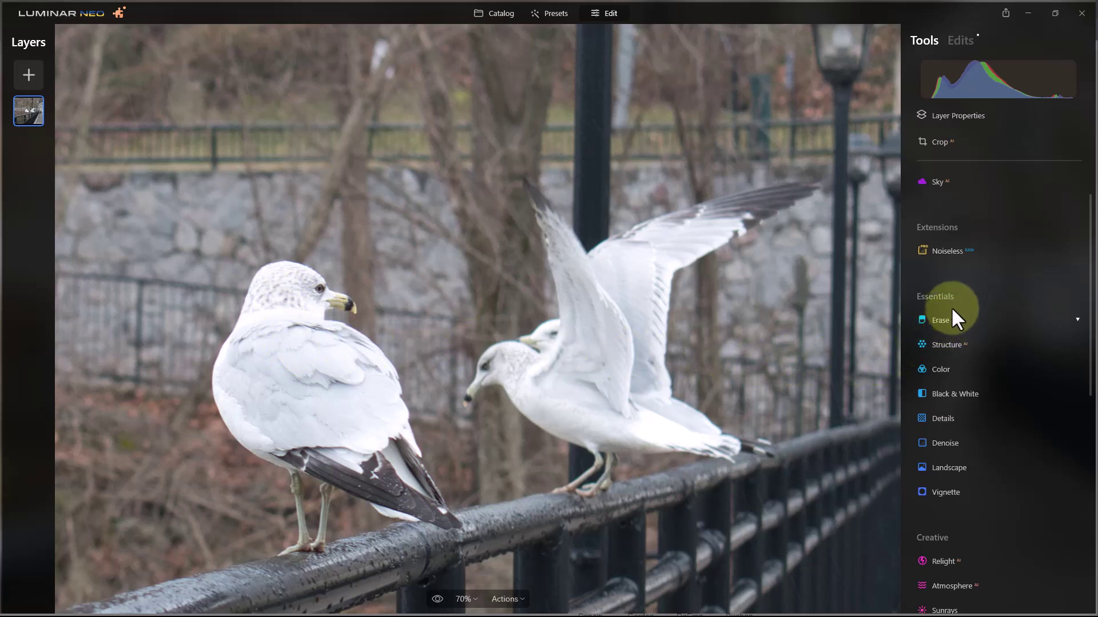
{"action": "left_click", "coordinate": [997, 266]}
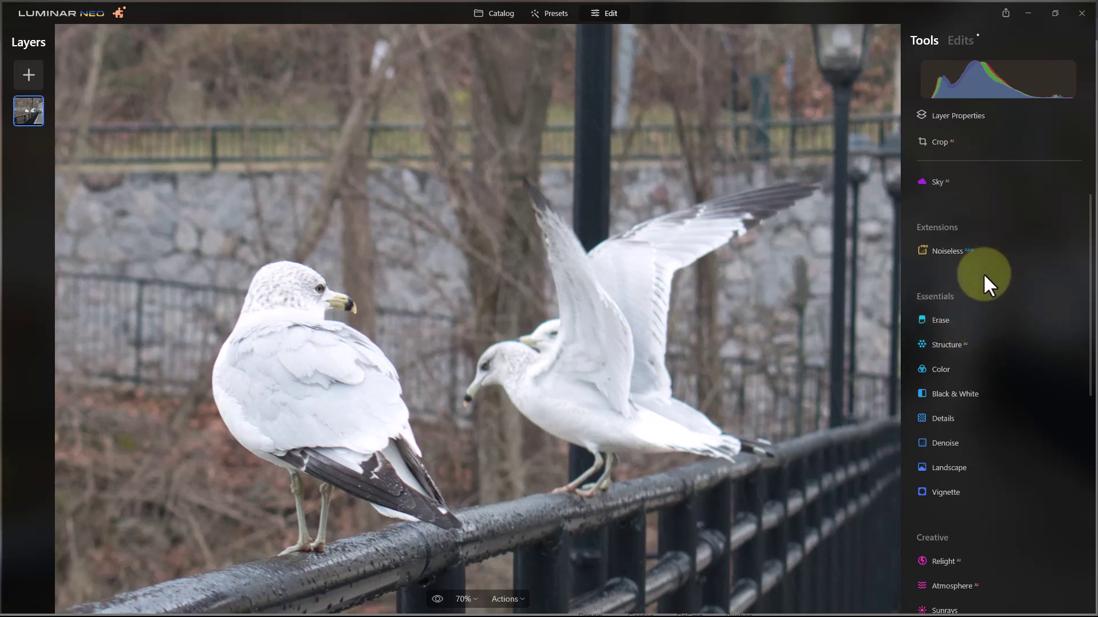
{"action": "scroll", "coordinate": [989, 273], "scroll_direction": "up", "scroll_amount": 2}
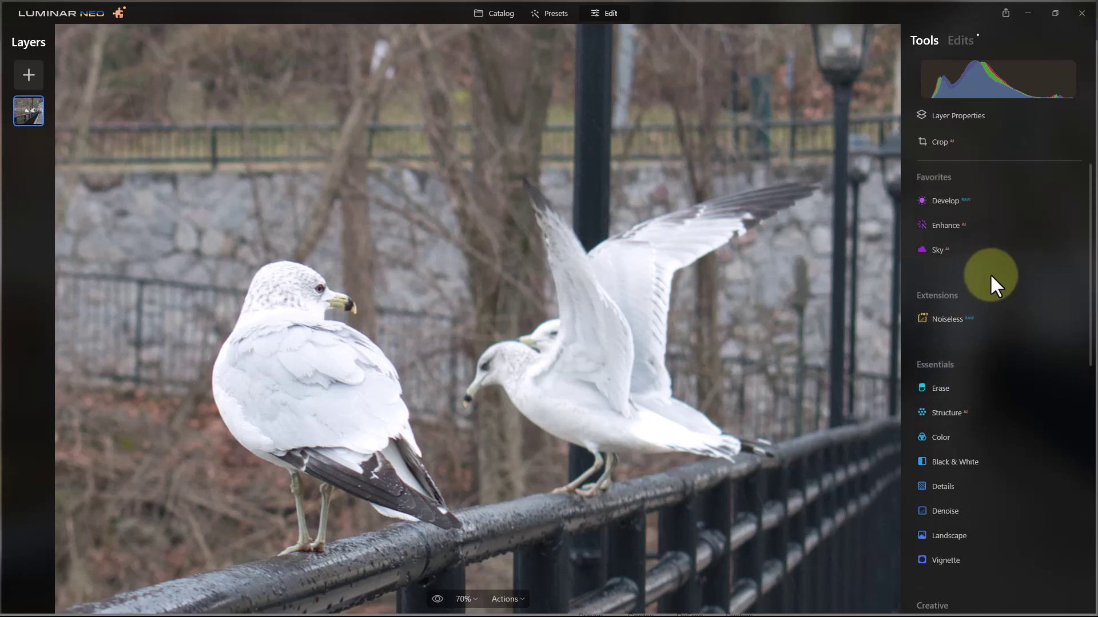
{"action": "left_click", "coordinate": [937, 199]}
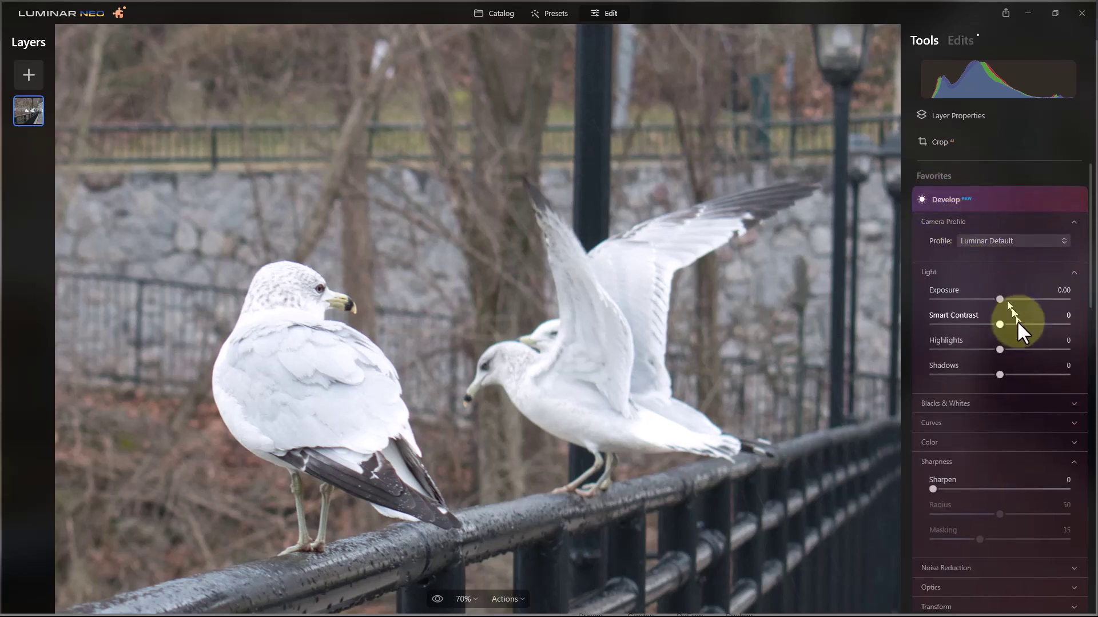
{"action": "scroll", "coordinate": [1016, 320], "scroll_direction": "down", "scroll_amount": 4}
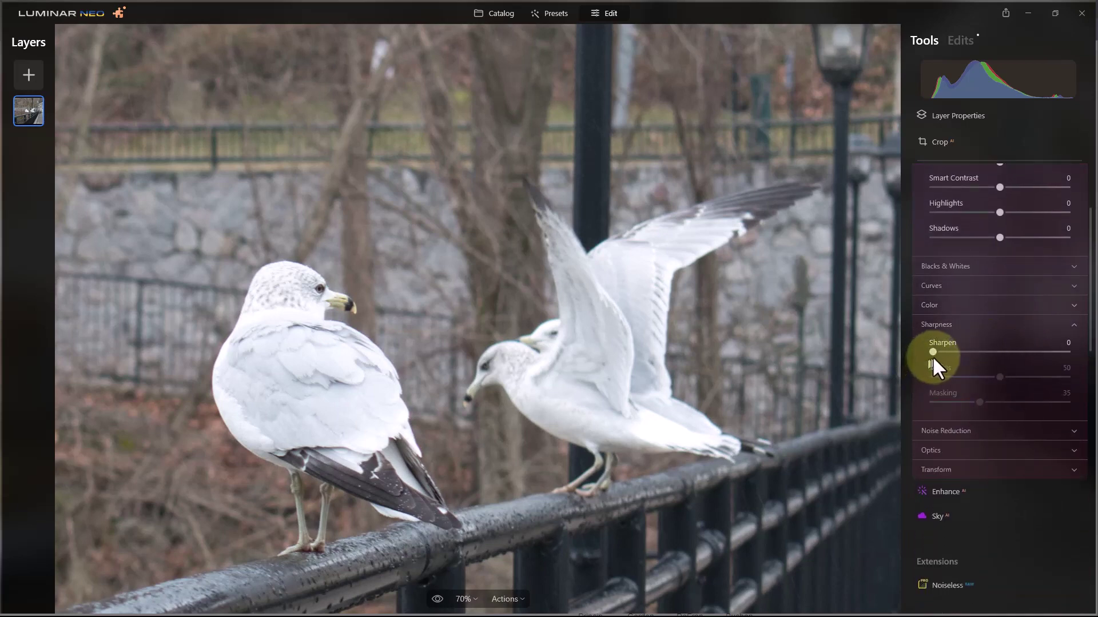
{"action": "left_click_drag", "start_coordinate": [935, 351], "coordinate": [949, 351]}
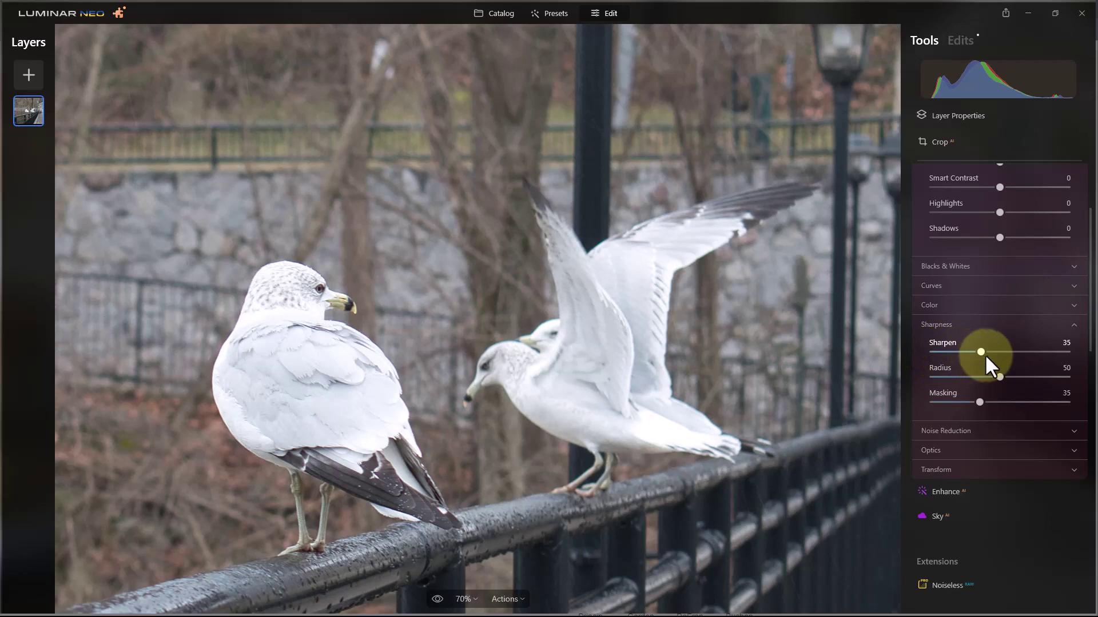
Compare the seagulls with and without the Develop adjustment at a Sharpen amount of 35.
{"action": "scroll", "coordinate": [1028, 249], "scroll_direction": "up", "scroll_amount": 4}
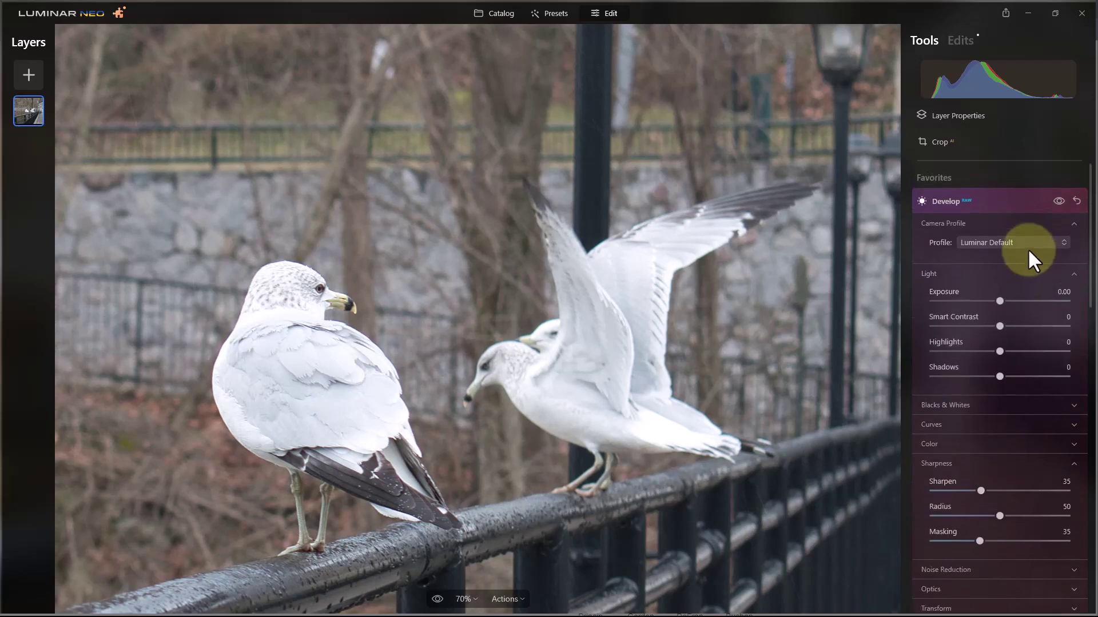
{"action": "left_click", "coordinate": [1059, 200]}
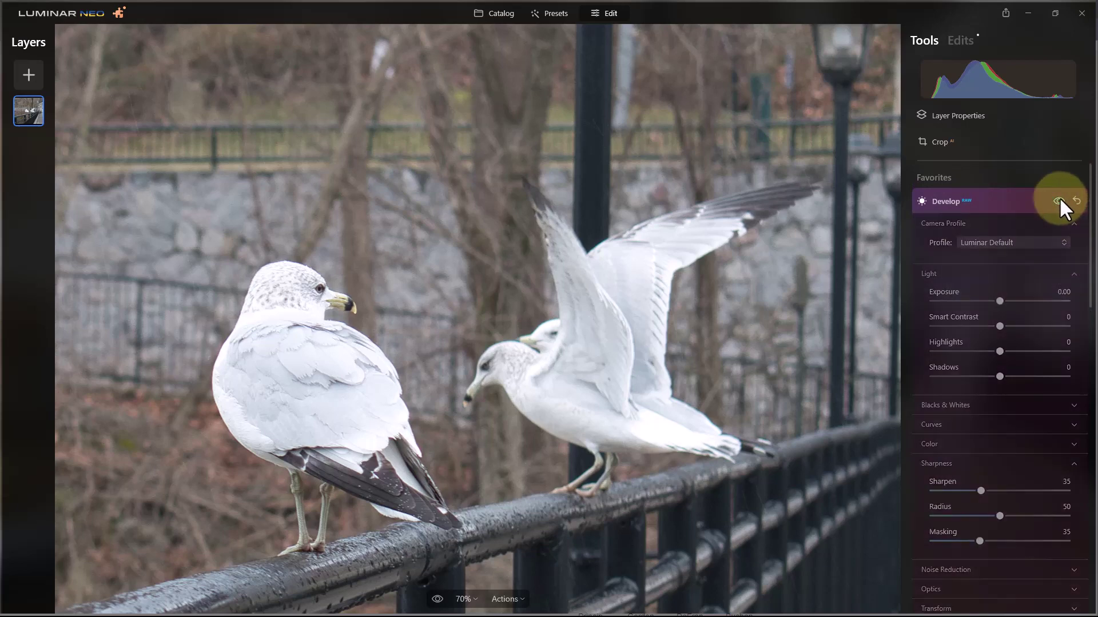
{"action": "left_click", "coordinate": [1059, 200]}
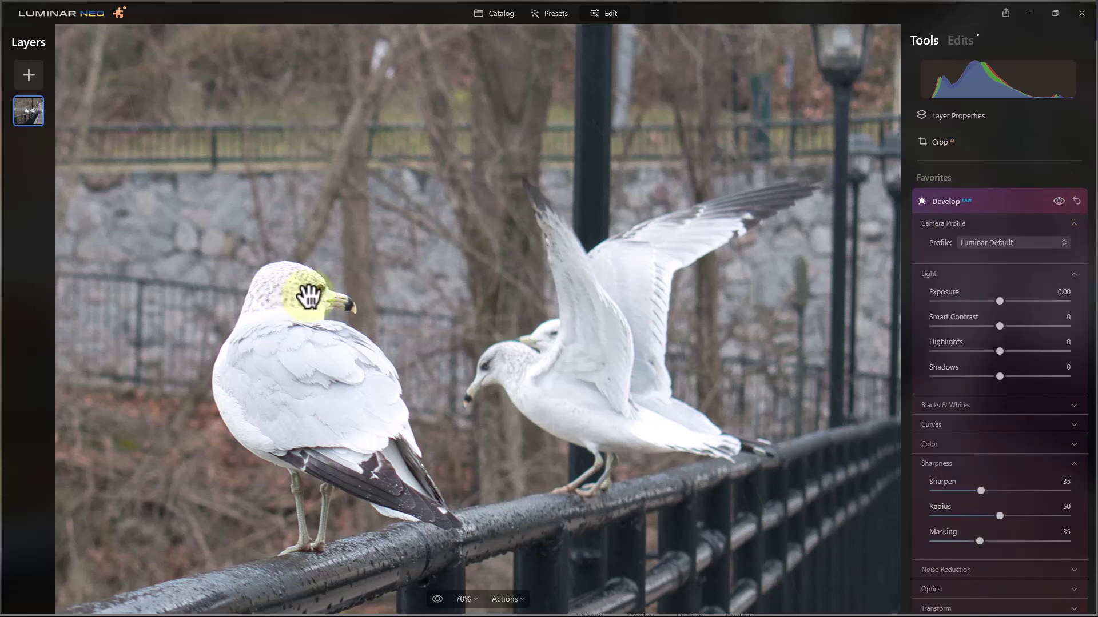
{"action": "left_click", "coordinate": [1059, 200]}
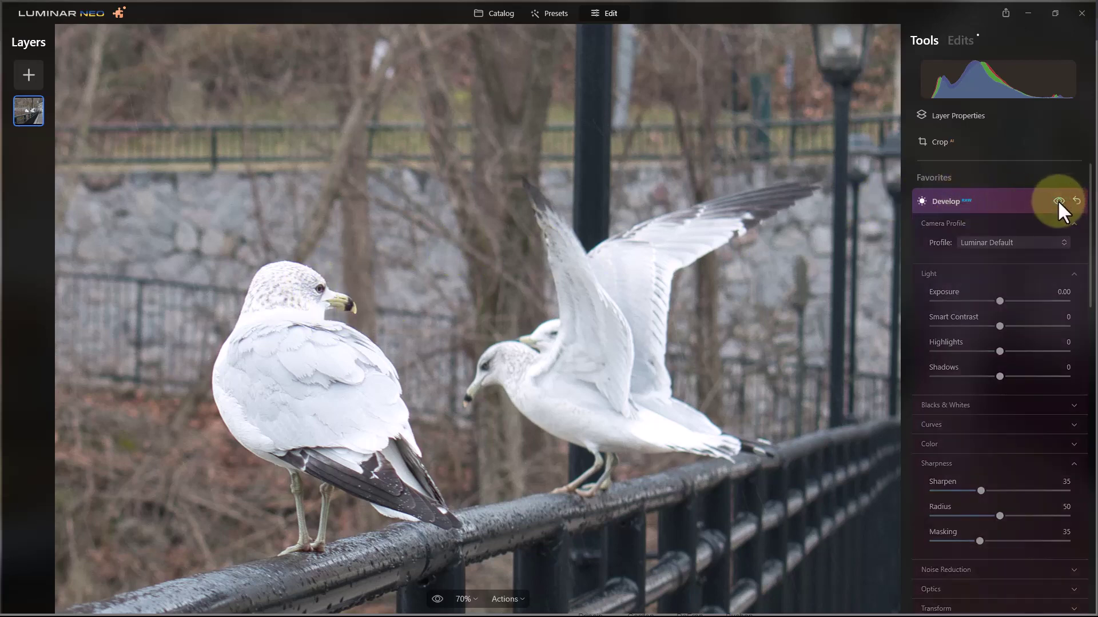
{"action": "left_click", "coordinate": [1058, 200]}
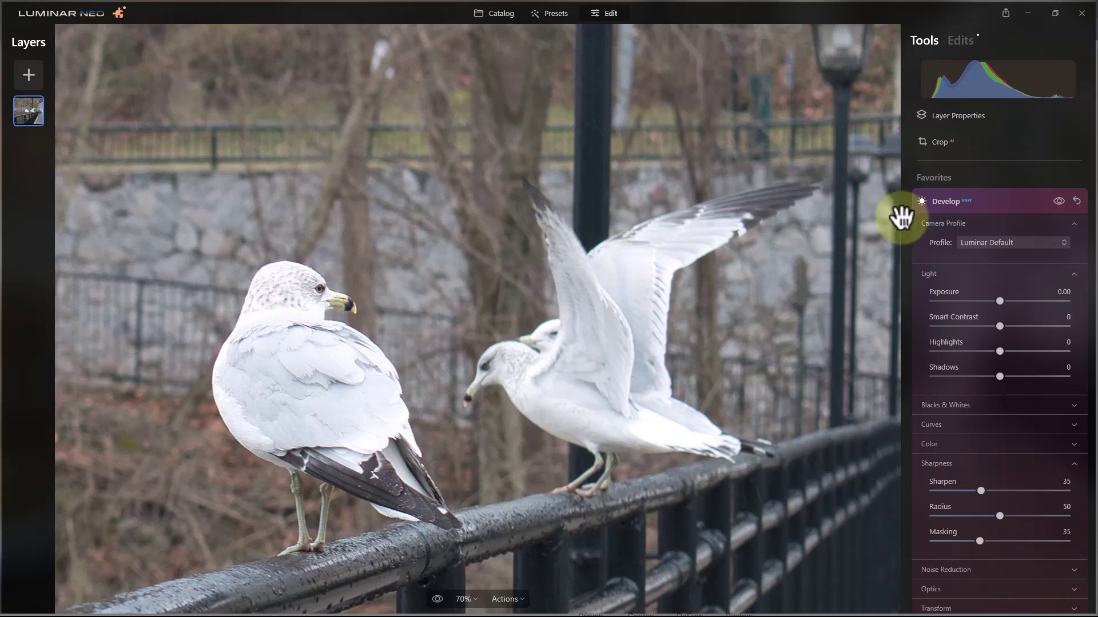
{"action": "left_click", "coordinate": [1056, 200]}
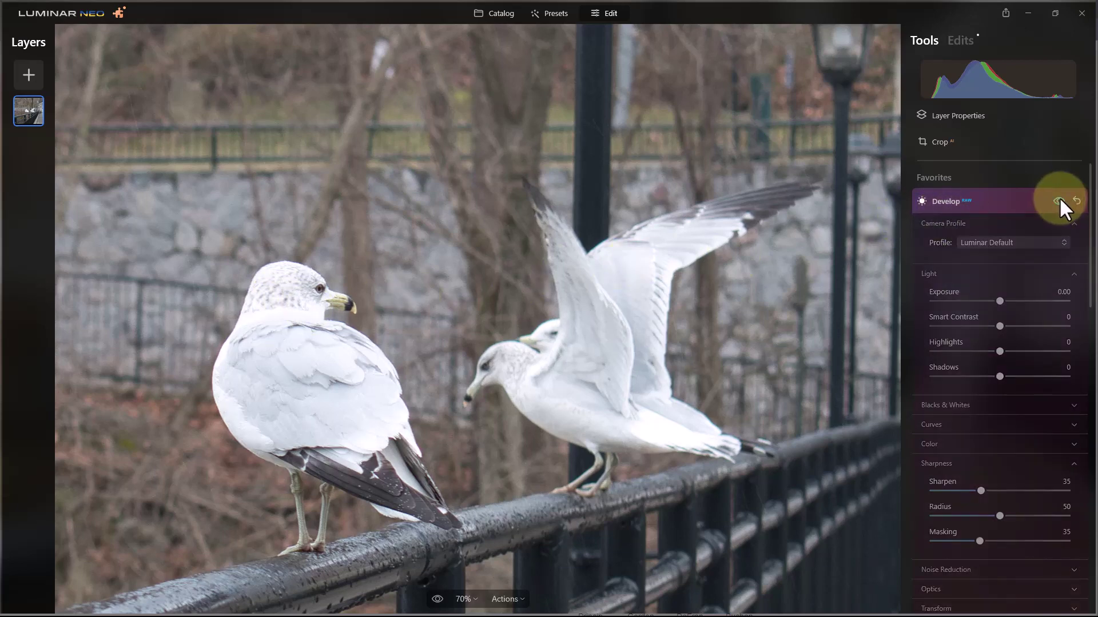
{"action": "left_click", "coordinate": [1059, 200]}
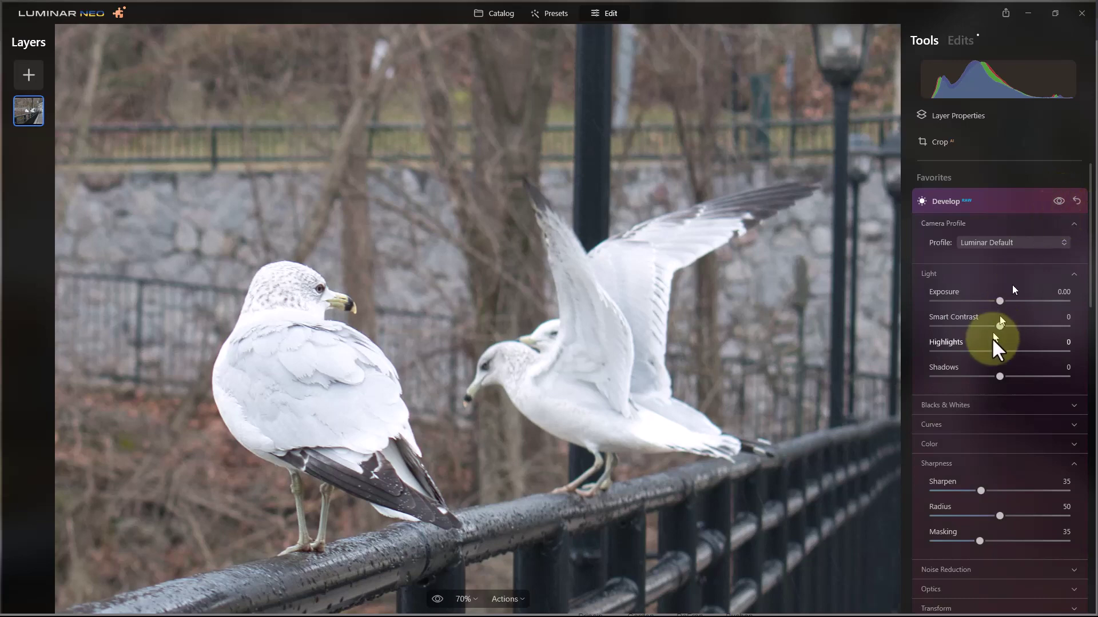
Raise the Develop Sharpen amount to 61 and compare the seagulls with the adjustment hidden and shown.
{"action": "scroll", "coordinate": [993, 338], "scroll_direction": "down", "scroll_amount": 3}
{"action": "left_click_drag", "start_coordinate": [980, 352], "coordinate": [1004, 354]}
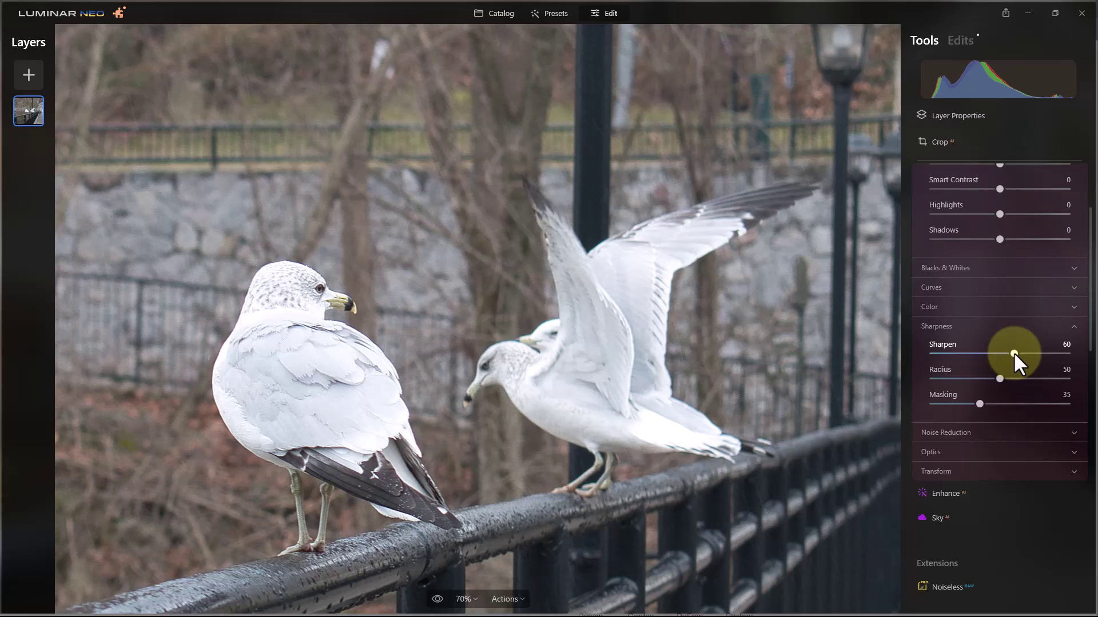
{"action": "scroll", "coordinate": [1034, 189], "scroll_direction": "up", "scroll_amount": 3}
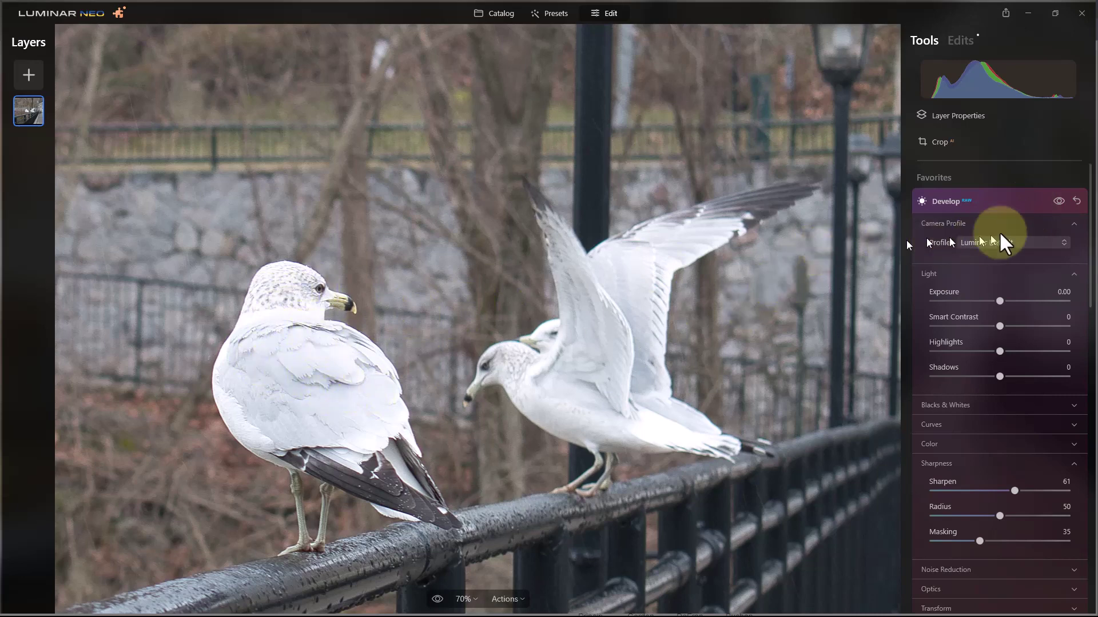
{"action": "left_click", "coordinate": [1057, 202]}
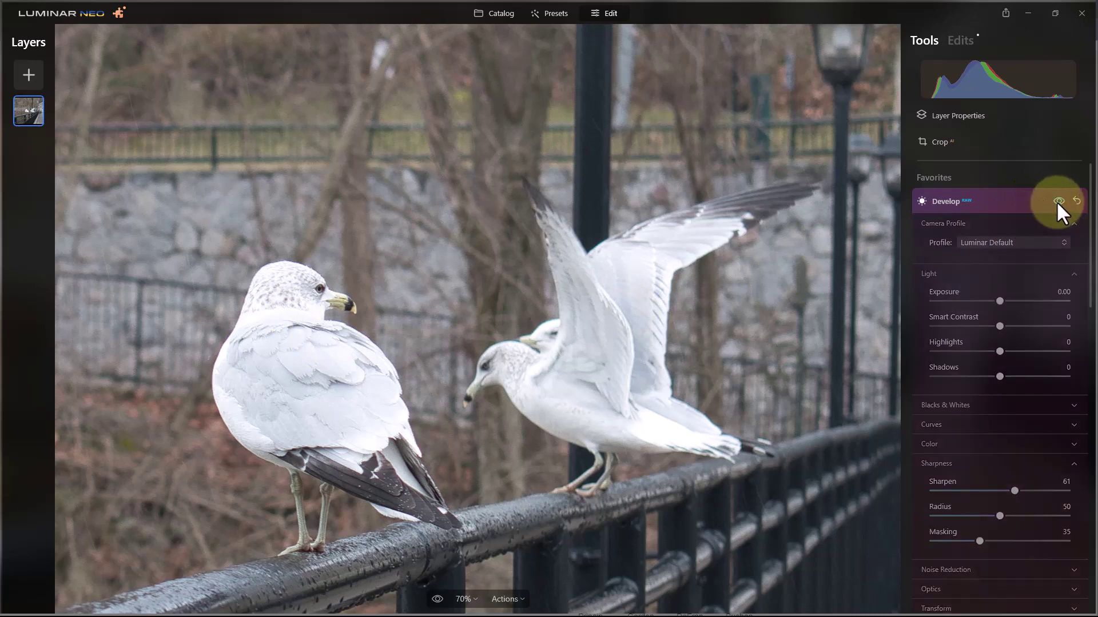
{"action": "left_click", "coordinate": [1057, 202]}
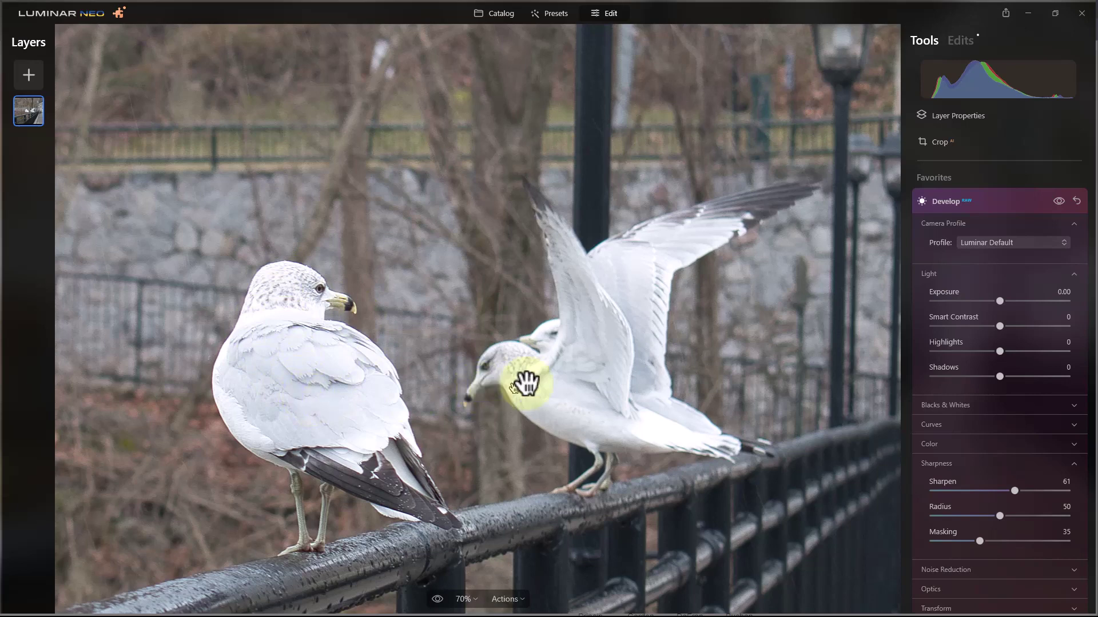
{"action": "left_click", "coordinate": [1059, 200]}
{"action": "left_click", "coordinate": [1059, 200]}
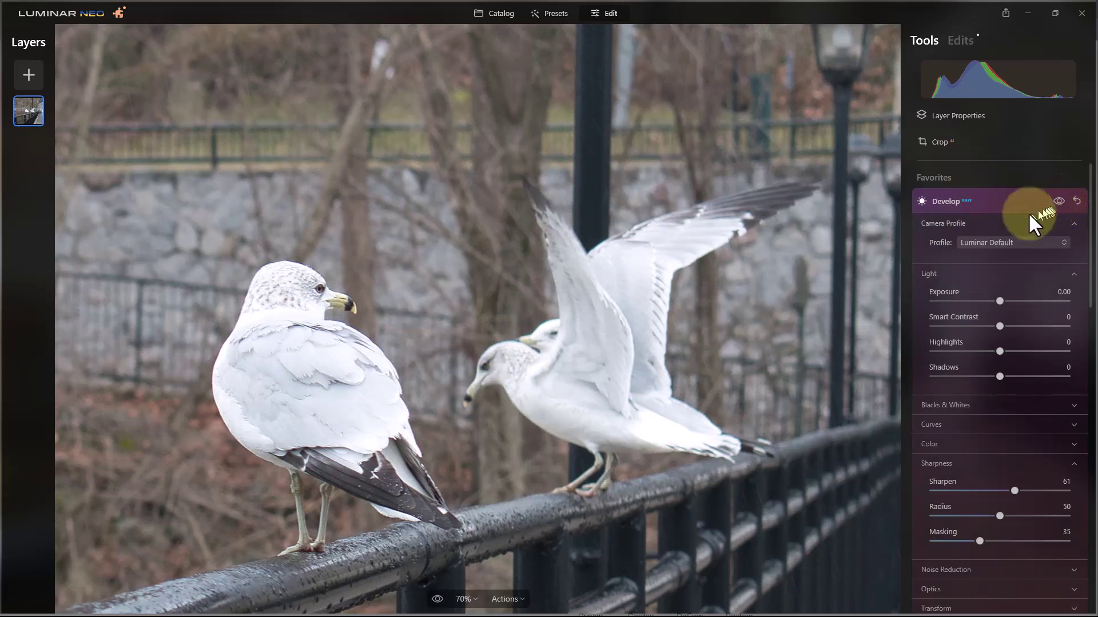
Check the whole photo and the seagulls up close, and set the Develop Sharpen amount to the maximum of 100.
{"action": "left_click", "coordinate": [539, 381]}
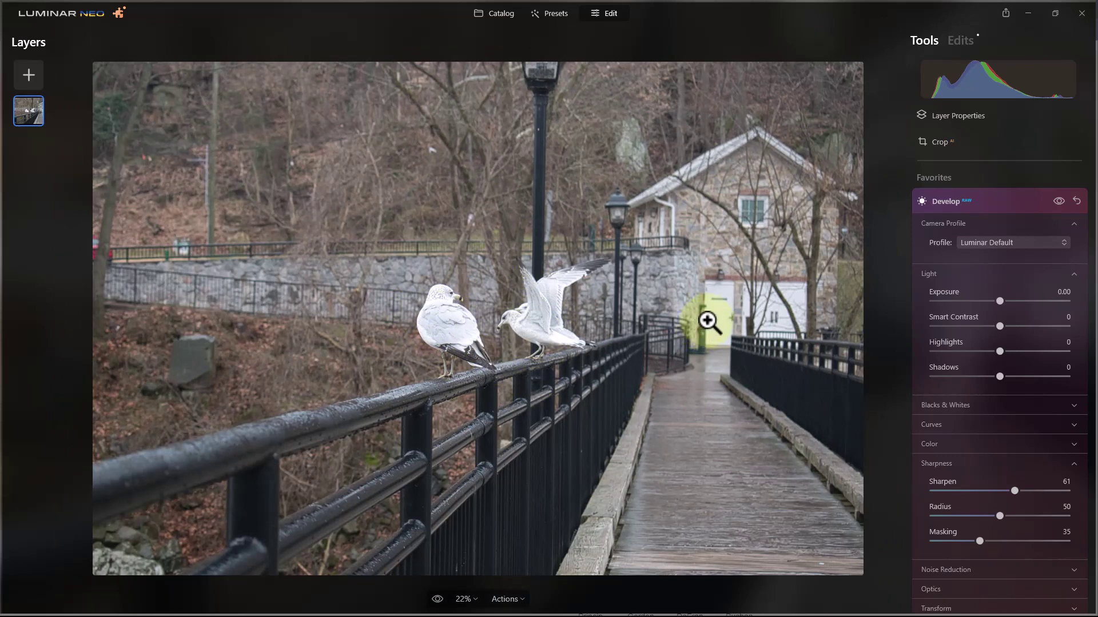
{"action": "left_click", "coordinate": [594, 342]}
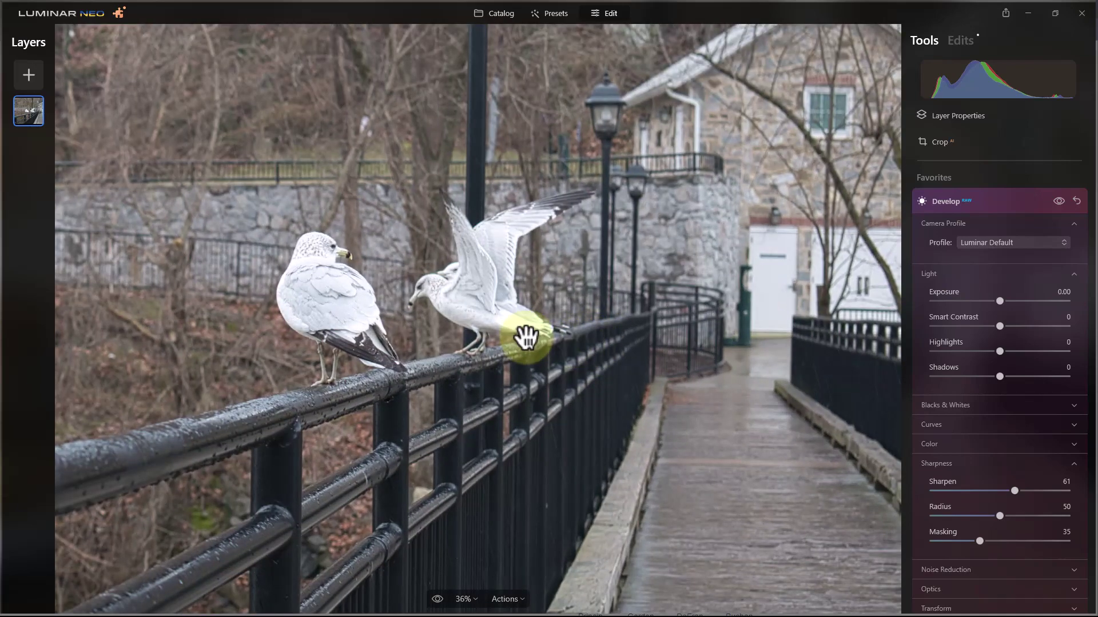
{"action": "left_click_drag", "start_coordinate": [521, 336], "coordinate": [661, 403]}
{"action": "scroll", "coordinate": [660, 403], "scroll_direction": "up", "scroll_amount": 5}
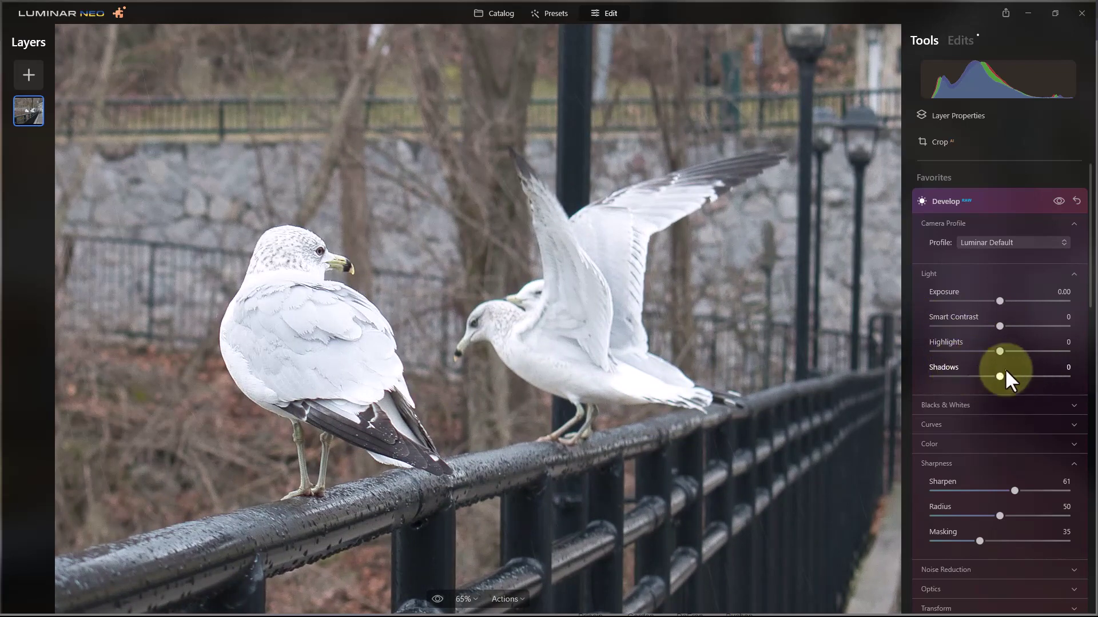
{"action": "scroll", "coordinate": [1003, 368], "scroll_direction": "down", "scroll_amount": 3}
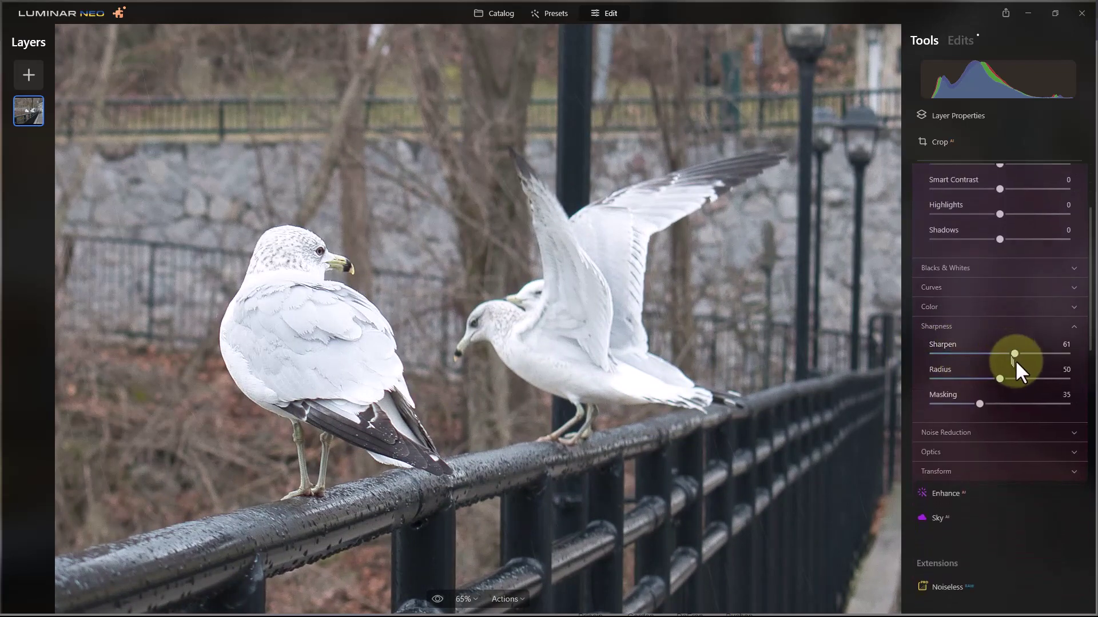
{"action": "left_click_drag", "start_coordinate": [1014, 359], "coordinate": [1074, 359]}
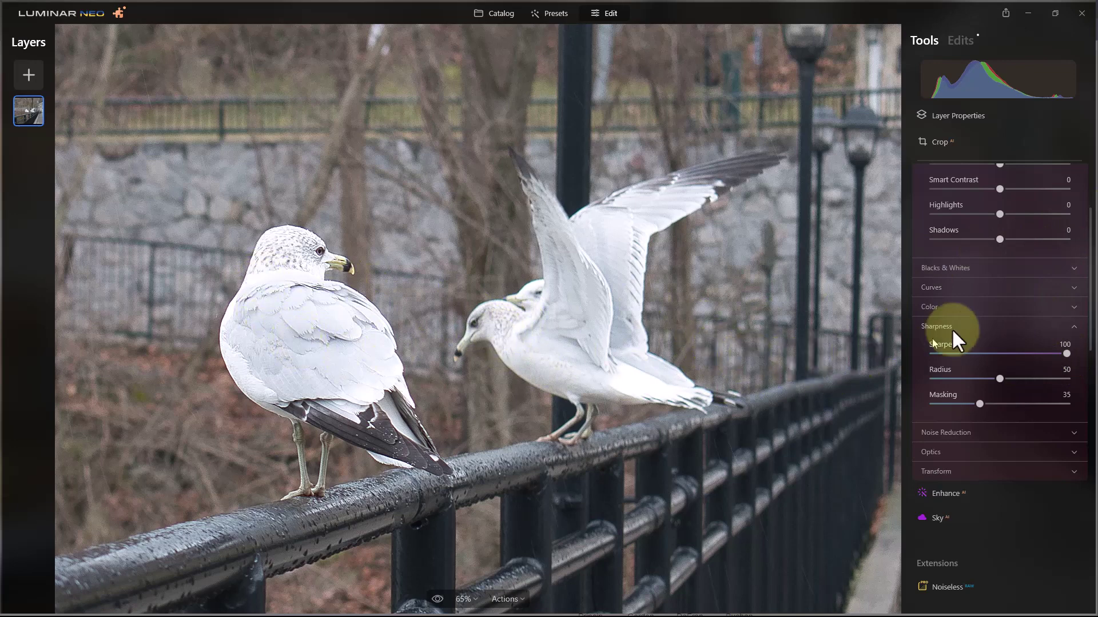
Compare the seagulls before and after the maximum Sharpen setting by hiding and restoring the Develop adjustment.
{"action": "scroll", "coordinate": [998, 316], "scroll_direction": "up", "scroll_amount": 3}
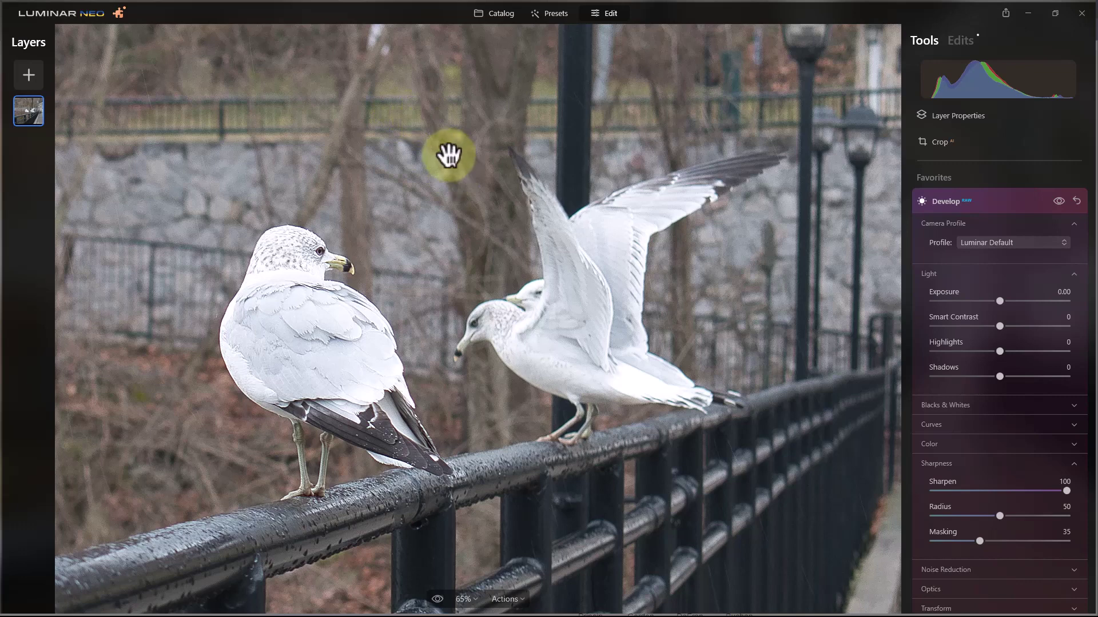
{"action": "left_click", "coordinate": [1058, 201]}
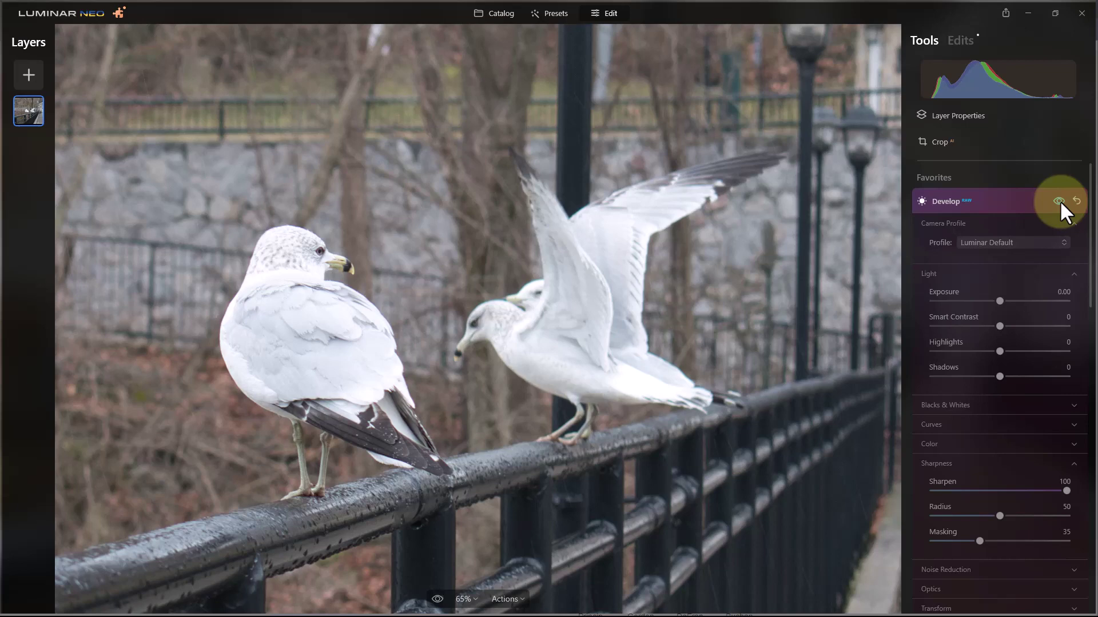
{"action": "left_click", "coordinate": [1059, 200]}
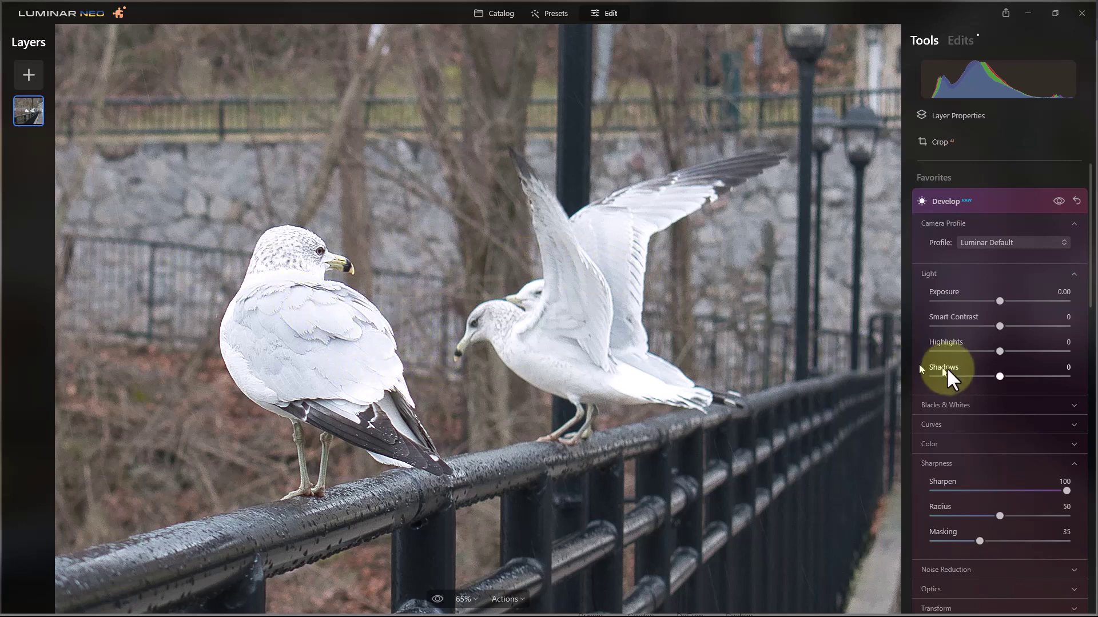
Set the sharpening Radius to 100 and compare the photo with and without the Develop adjustment.
{"action": "scroll", "coordinate": [1006, 389], "scroll_direction": "down", "scroll_amount": 5}
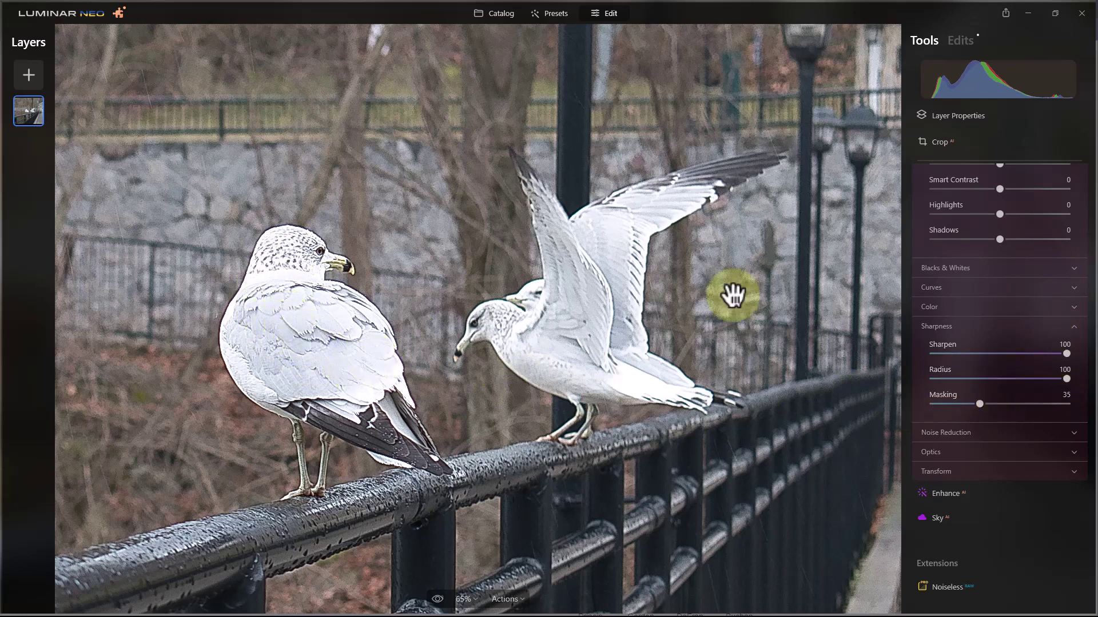
{"action": "scroll", "coordinate": [986, 231], "scroll_direction": "up", "scroll_amount": 3}
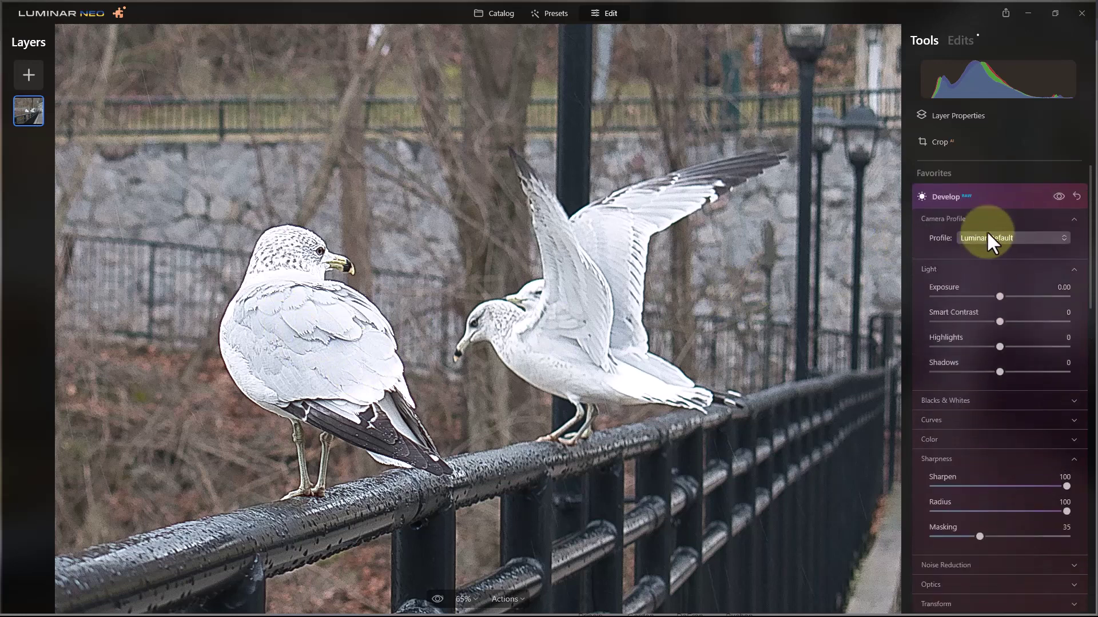
{"action": "left_click", "coordinate": [1056, 200]}
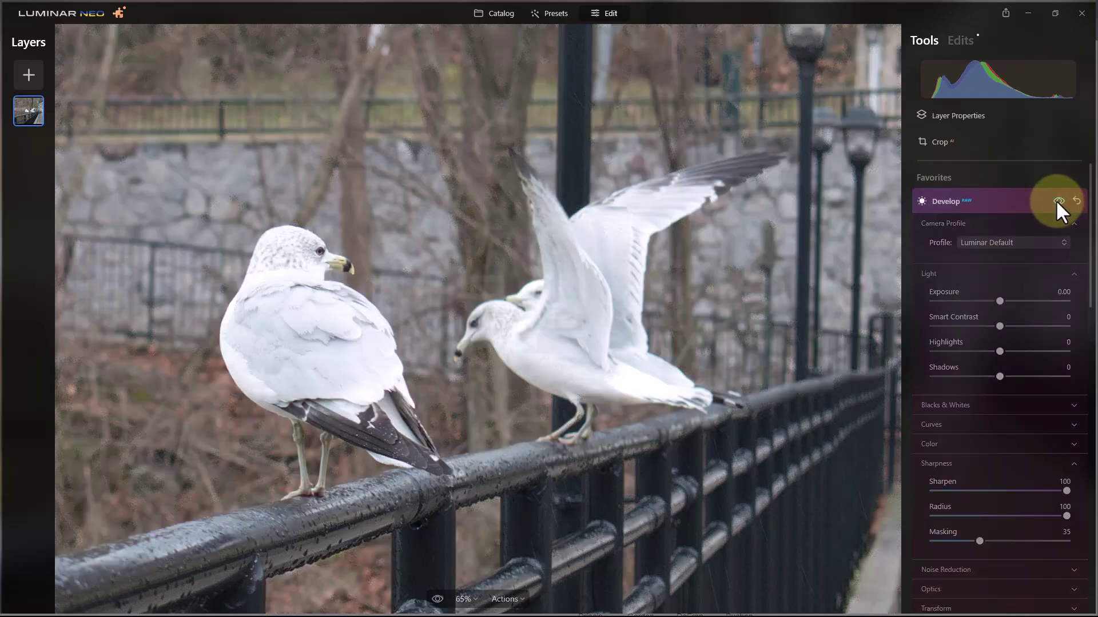
{"action": "left_click", "coordinate": [1056, 201]}
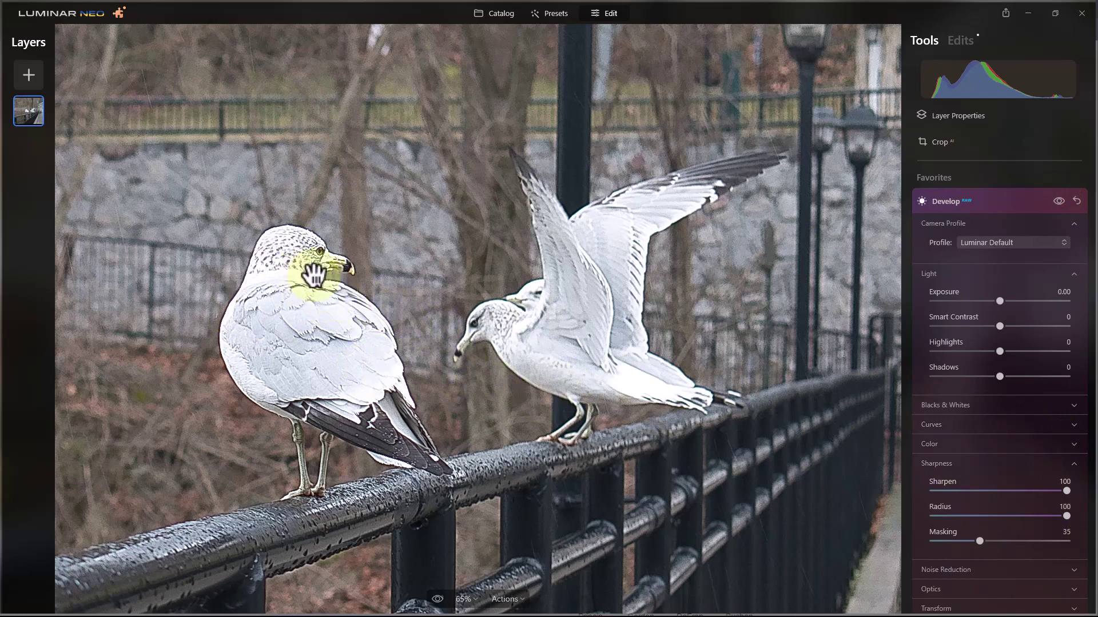
{"action": "left_click", "coordinate": [1061, 200]}
{"action": "left_click", "coordinate": [1059, 201]}
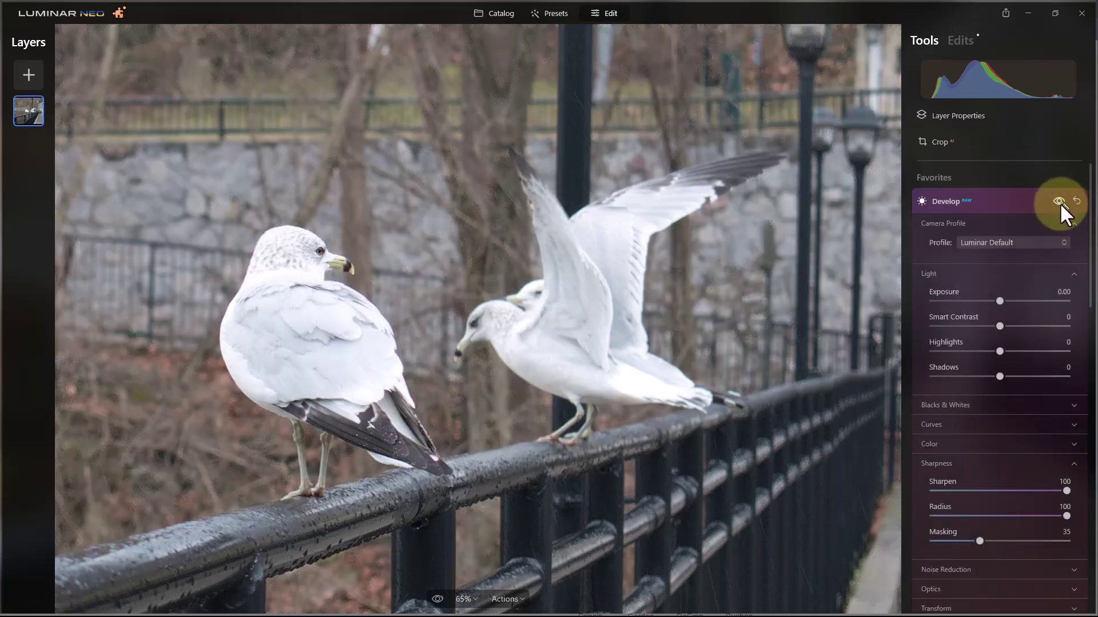
Examine the full photo and the seagulls up close, comparing them with and without Sharpen and Radius at 100.
{"action": "left_click", "coordinate": [521, 346]}
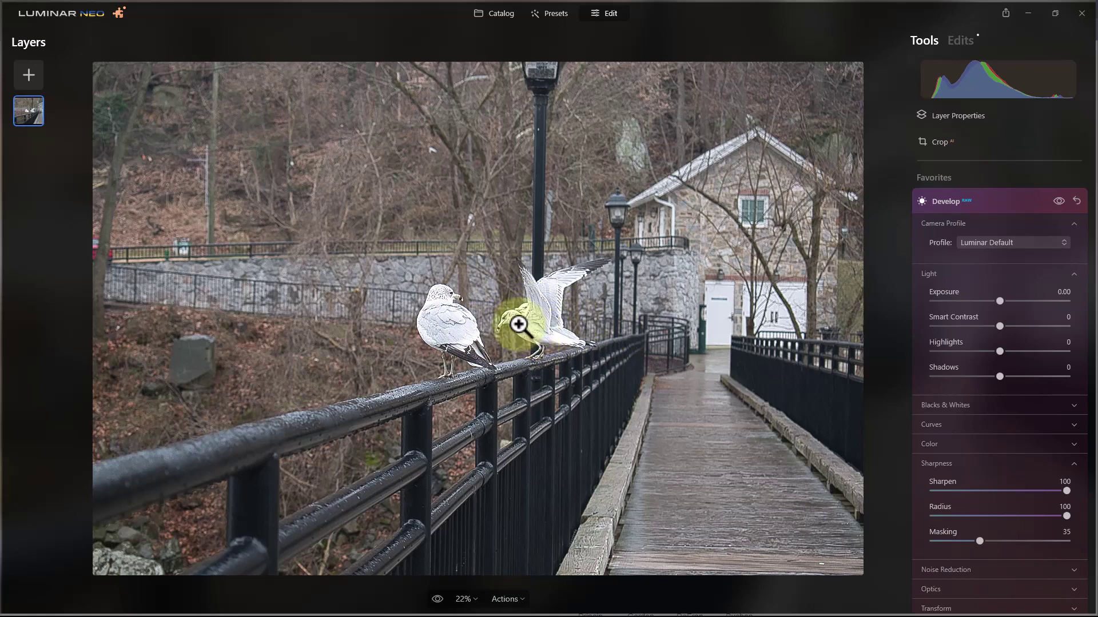
{"action": "left_click", "coordinate": [735, 318]}
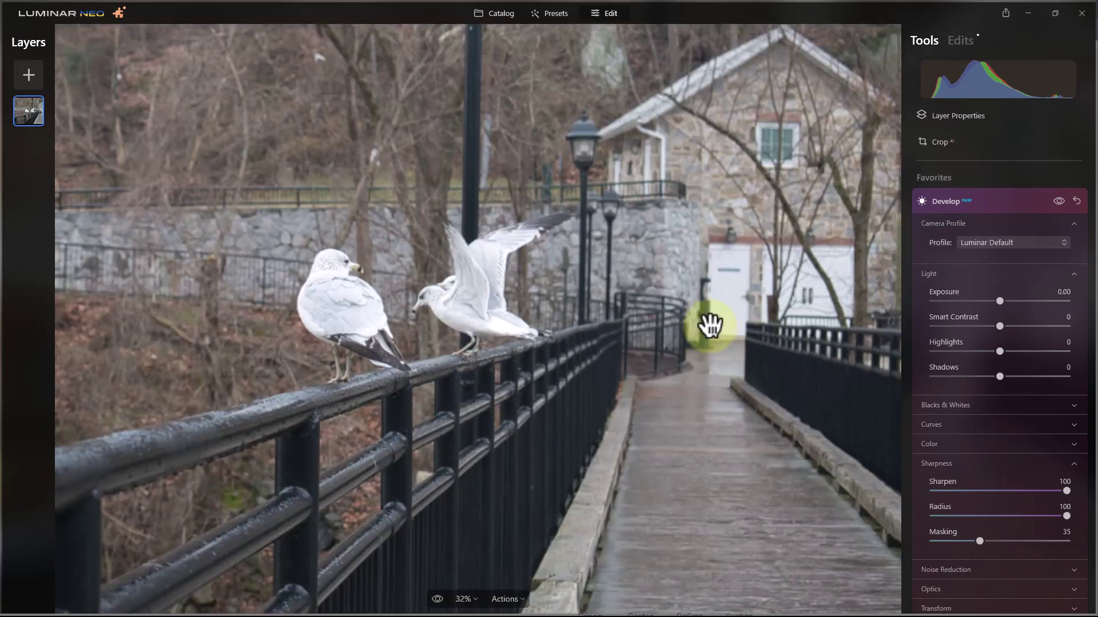
{"action": "left_click_drag", "start_coordinate": [462, 333], "coordinate": [572, 399]}
{"action": "scroll", "coordinate": [572, 399], "scroll_direction": "up", "scroll_amount": 3}
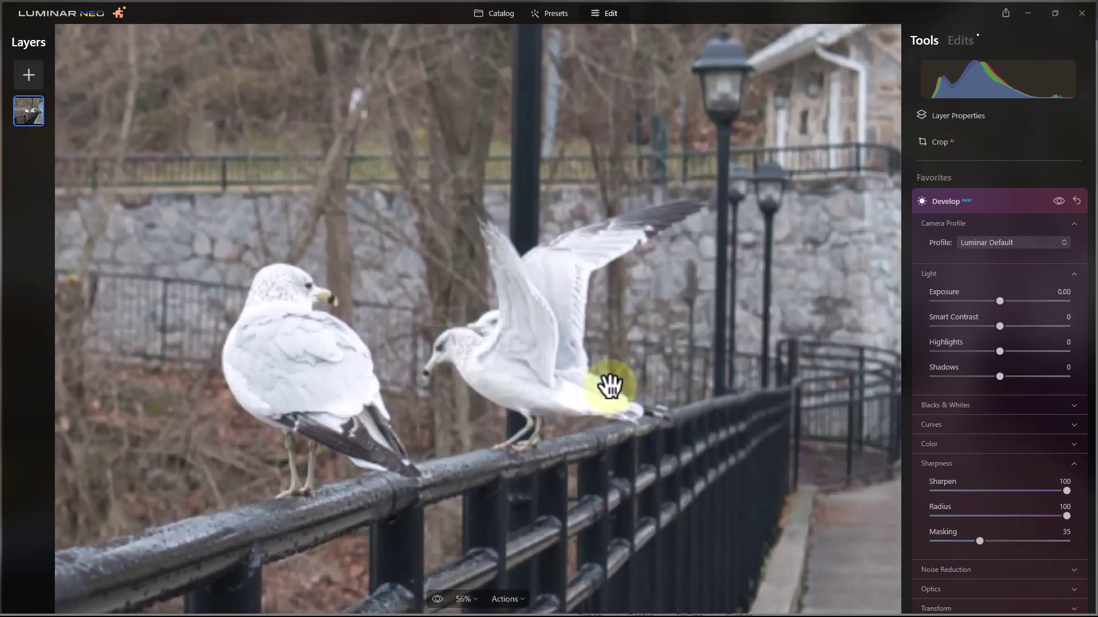
{"action": "scroll", "coordinate": [561, 380], "scroll_direction": "up", "scroll_amount": 1}
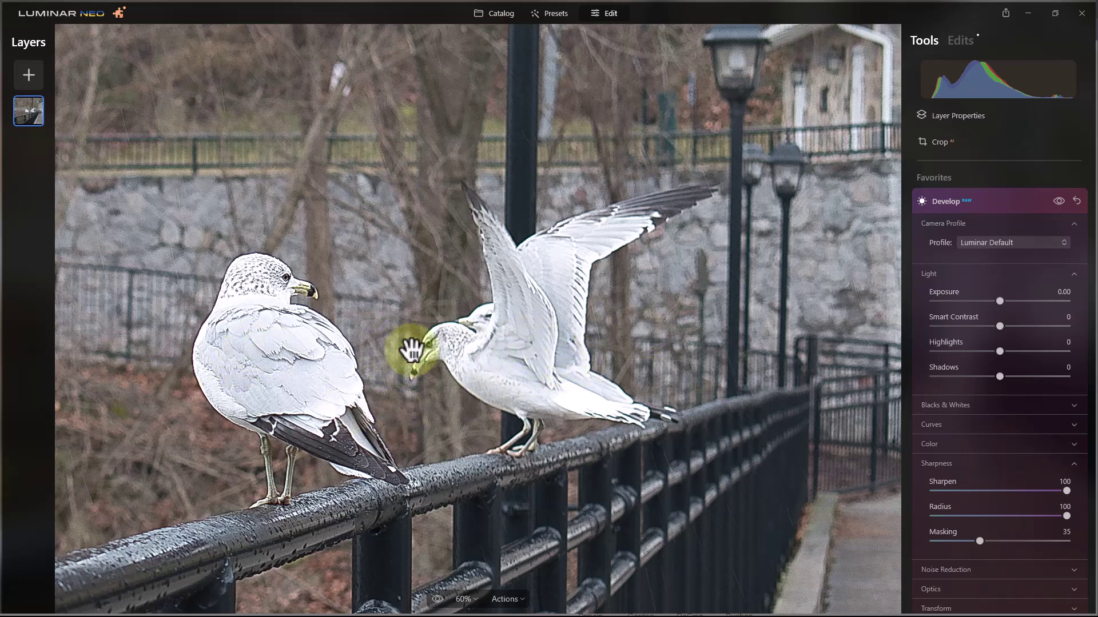
{"action": "left_click", "coordinate": [1058, 202]}
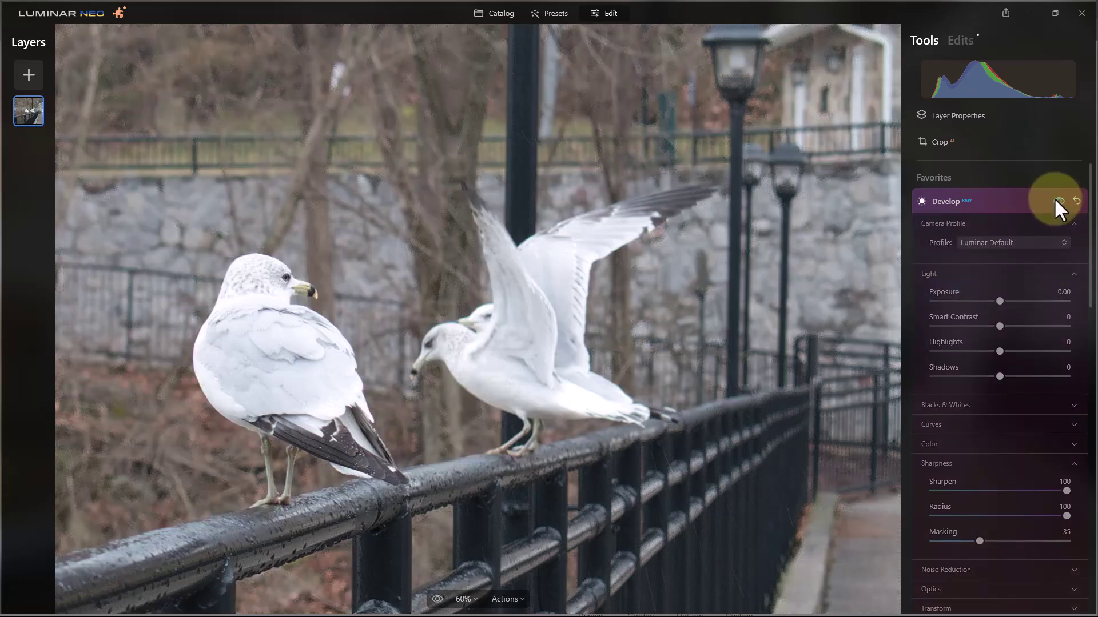
{"action": "left_click", "coordinate": [1055, 199]}
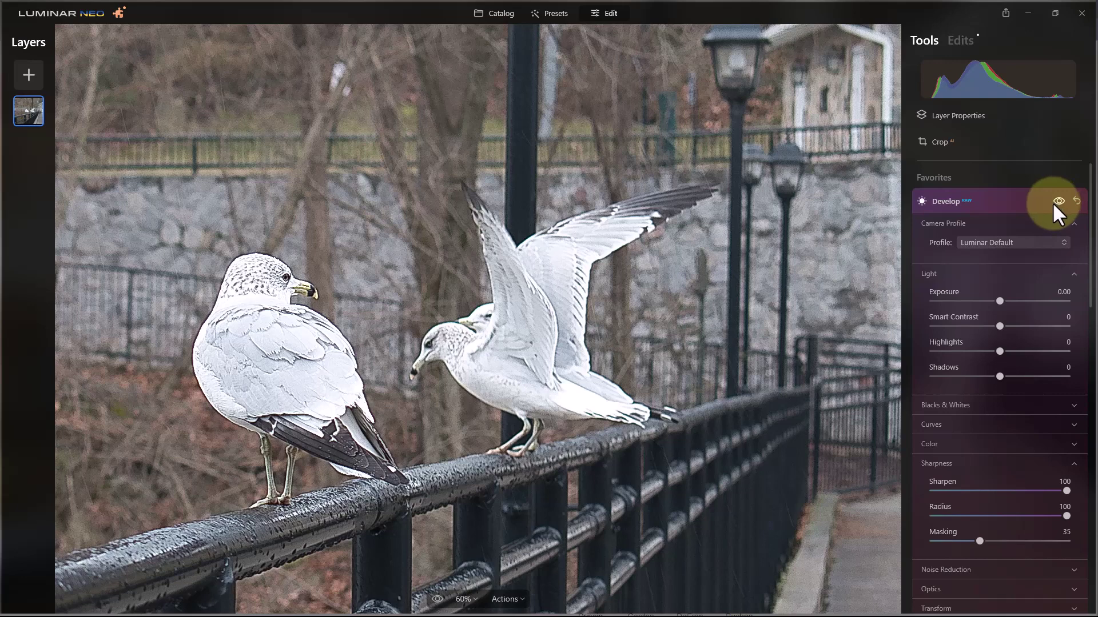
{"action": "left_click", "coordinate": [1055, 202]}
{"action": "left_click", "coordinate": [1056, 202]}
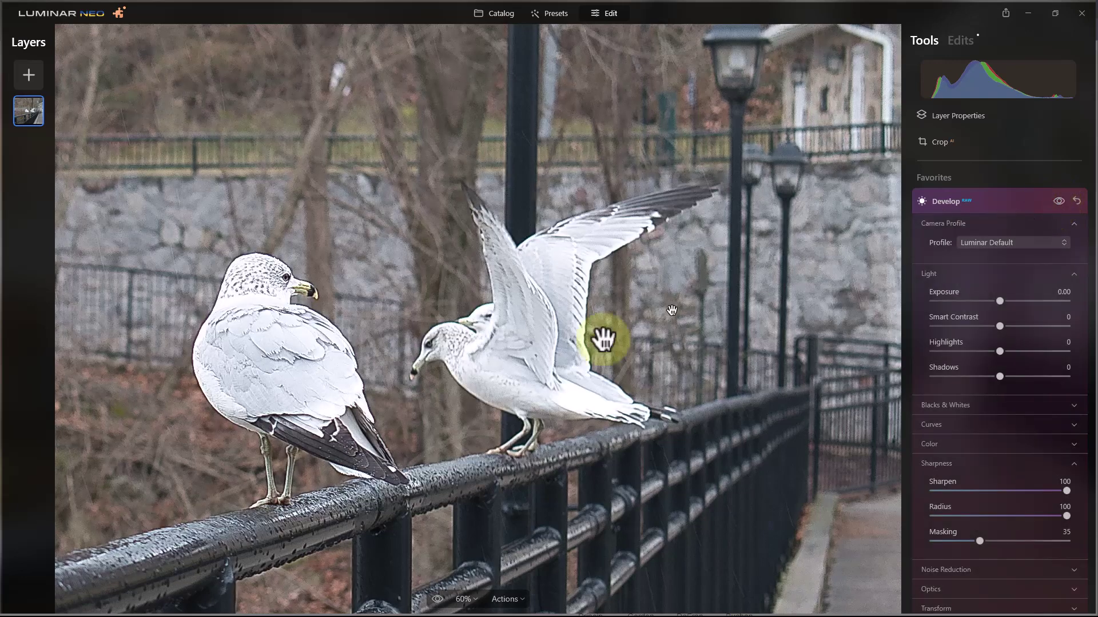